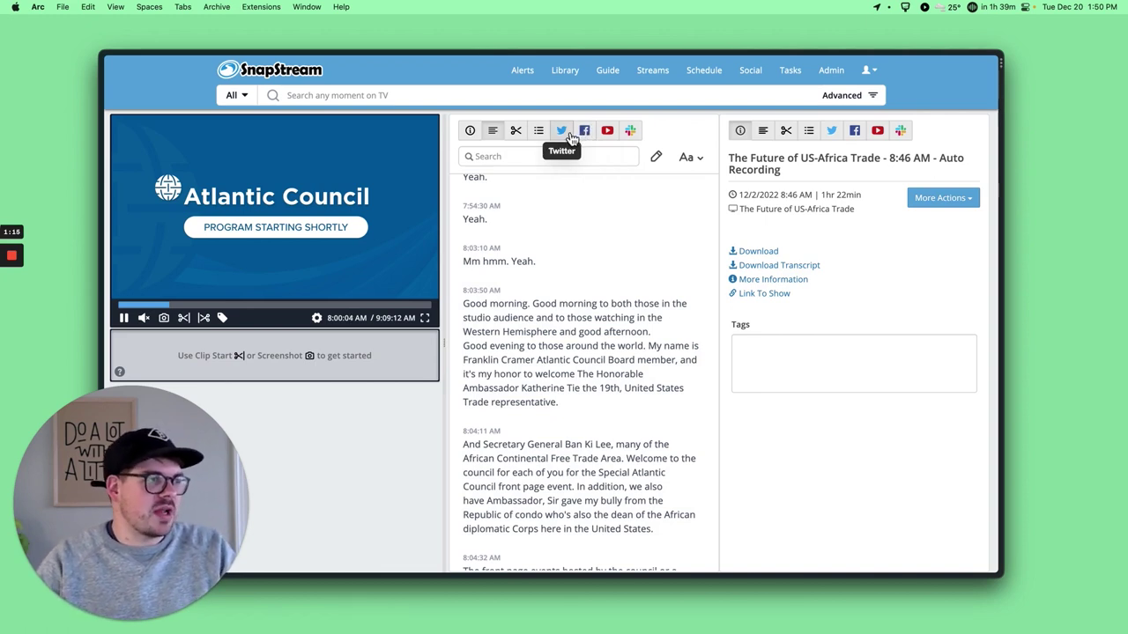
Add a personal Twitter account from the recording's Twitter sharing options and authorize SnapStream TV Search to access it
{"action": "left_click", "coordinate": [570, 138]}
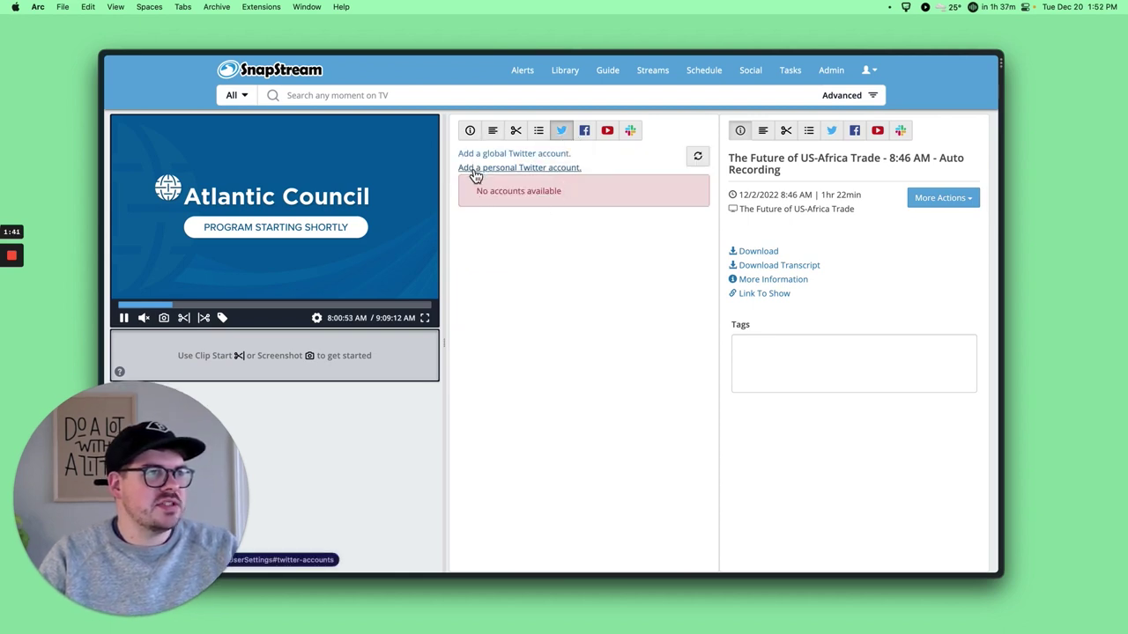
{"action": "left_click", "coordinate": [548, 171]}
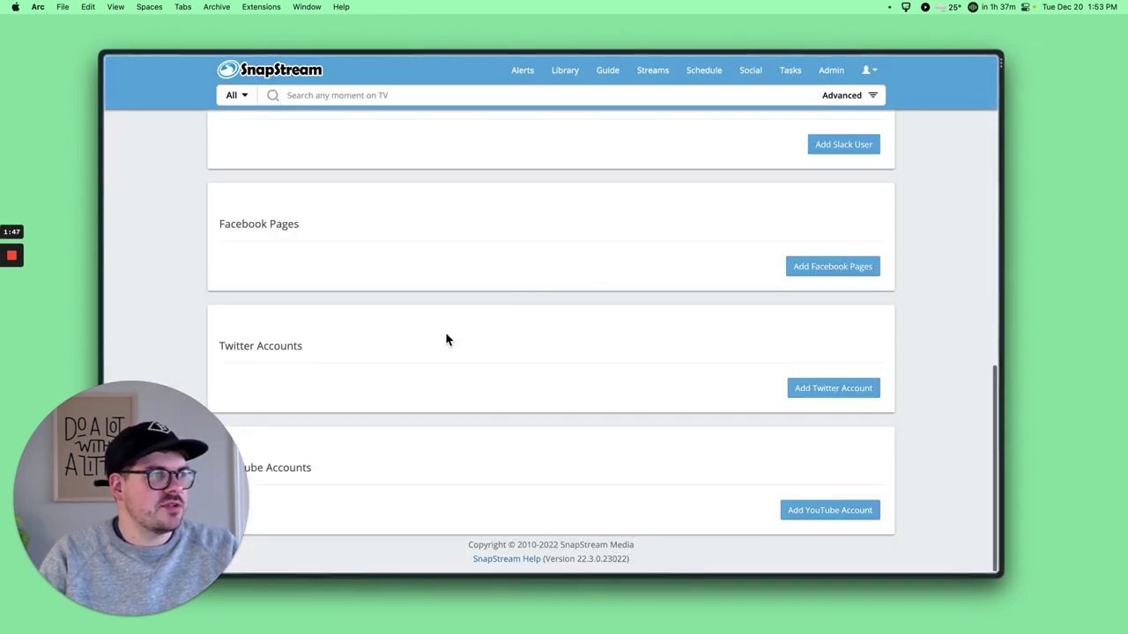
{"action": "scroll", "coordinate": [418, 228], "scroll_direction": "up", "scroll_amount": 1}
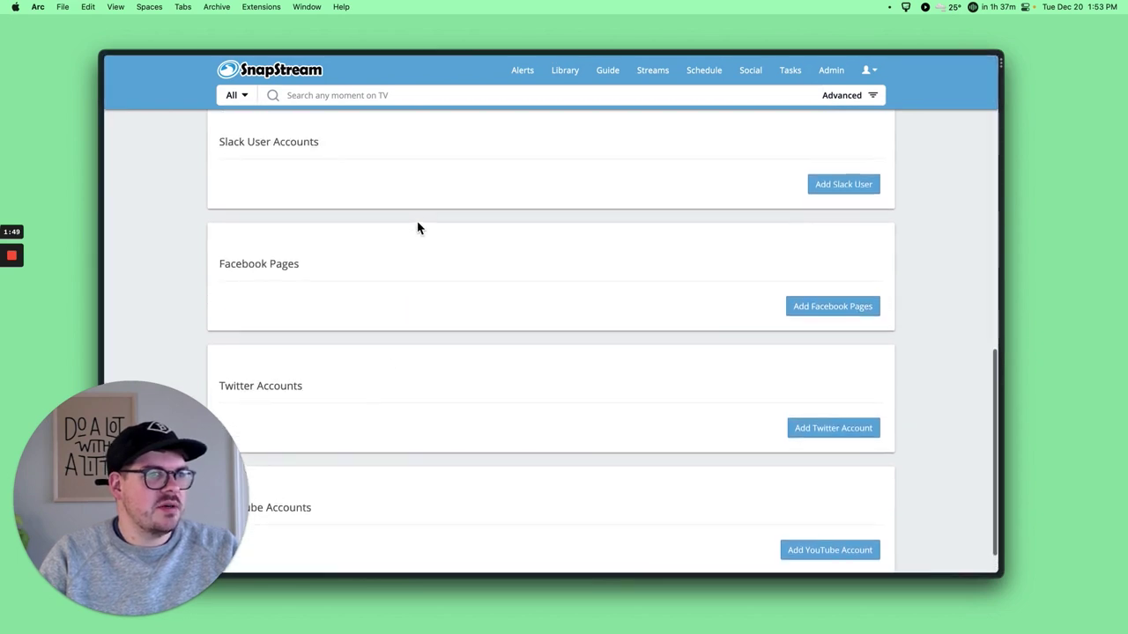
{"action": "scroll", "coordinate": [418, 228], "scroll_direction": "up", "scroll_amount": 1}
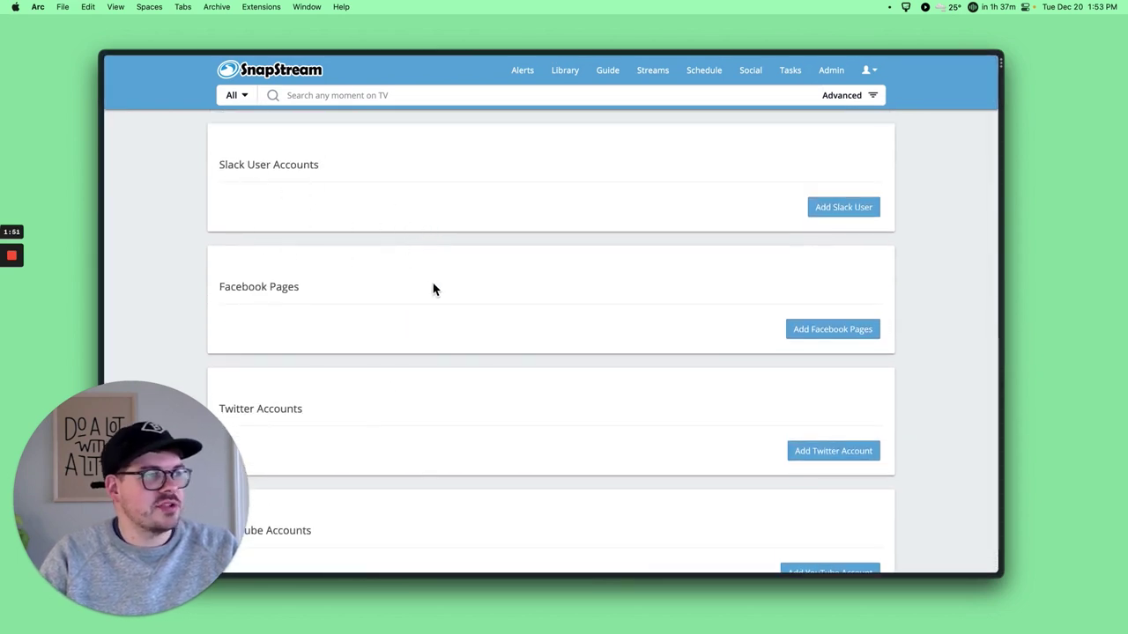
{"action": "scroll", "coordinate": [433, 289], "scroll_direction": "down", "scroll_amount": 2}
{"action": "left_click", "coordinate": [819, 395]}
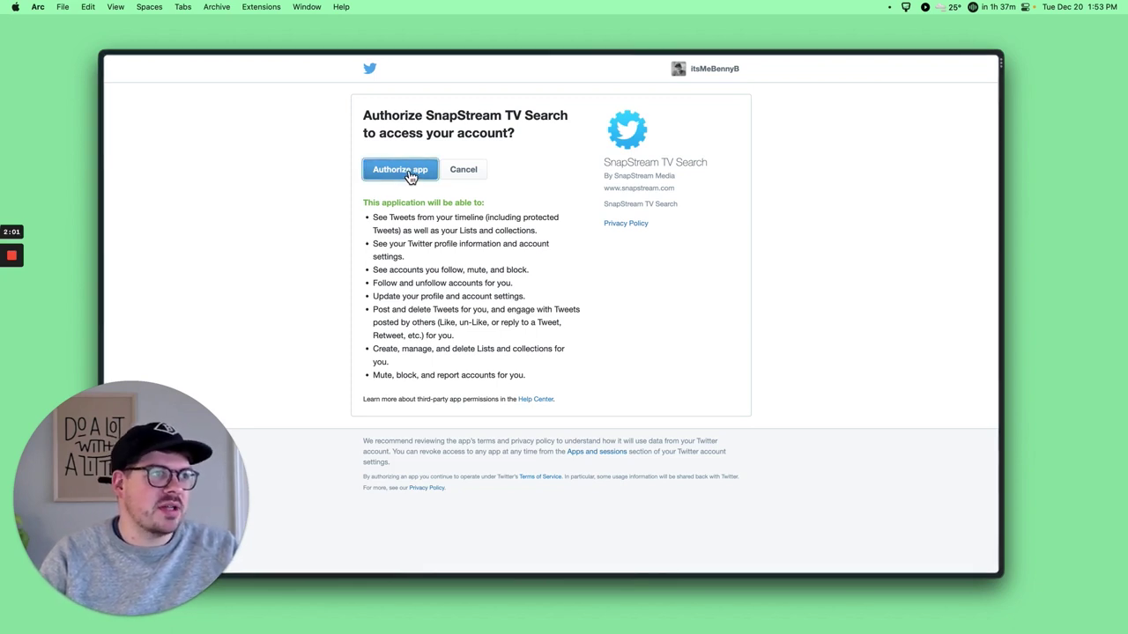
{"action": "left_click", "coordinate": [407, 172]}
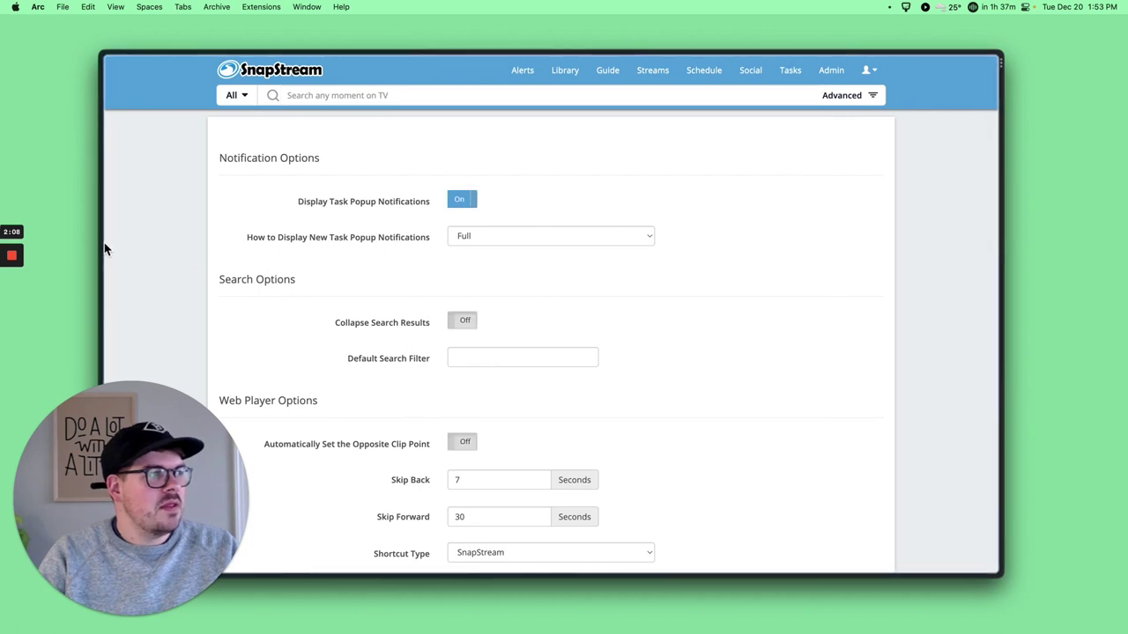
Close the account settings page and refresh the Twitter account list for the recording
{"action": "mouse_move", "coordinate": [113, 244]}
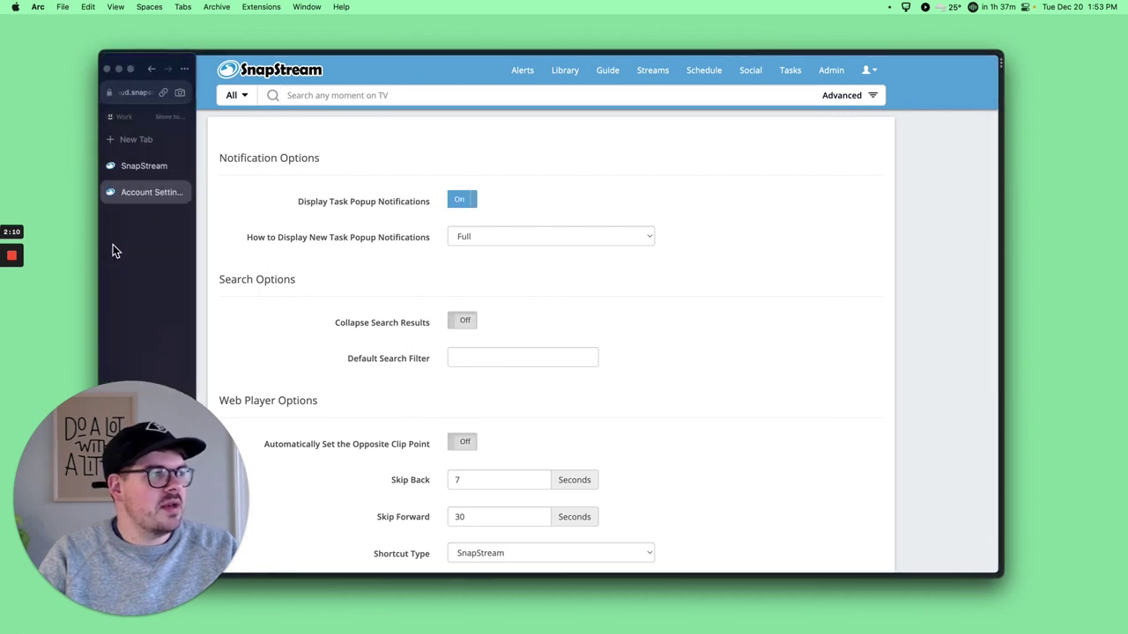
{"action": "left_click", "coordinate": [187, 192]}
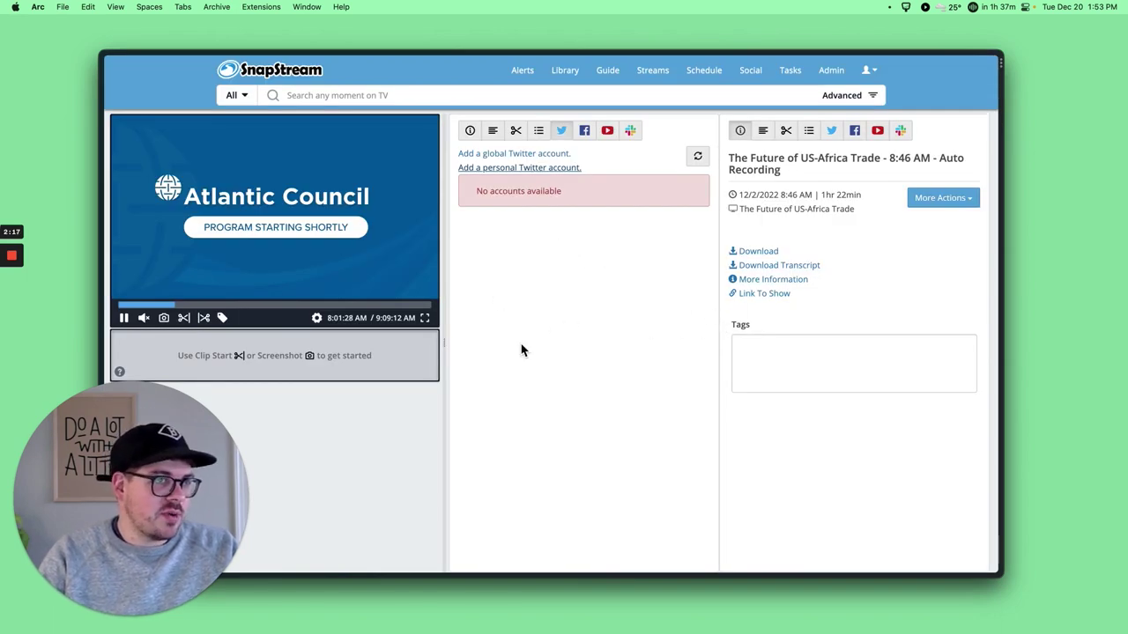
{"action": "left_click", "coordinate": [702, 162]}
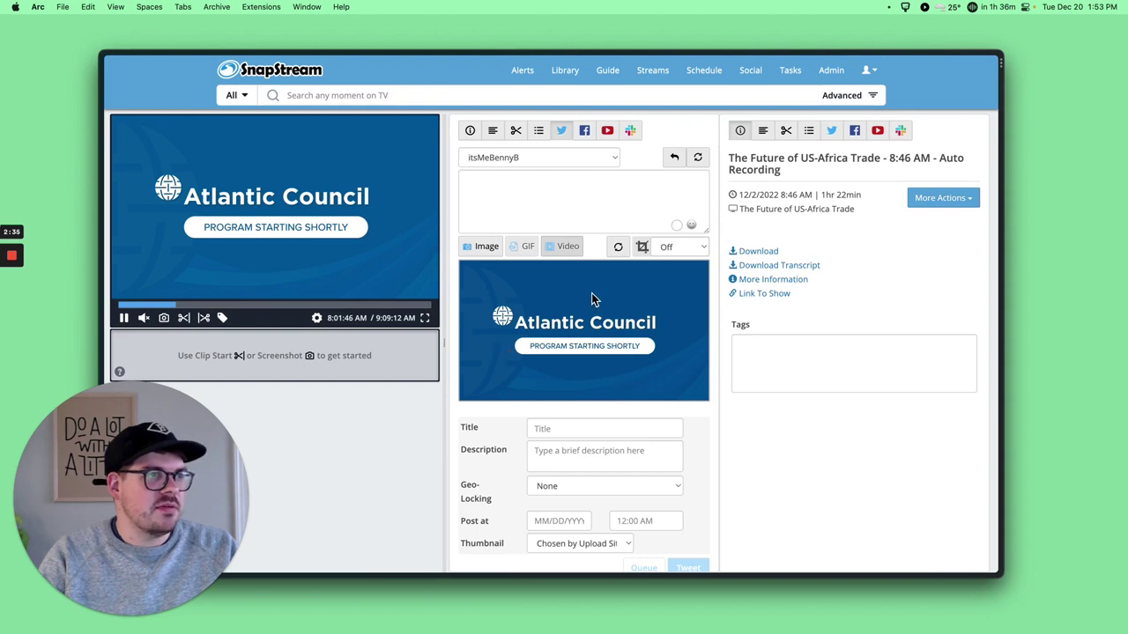
Seek the recording's playback forward to about 8:18:50 AM, past the program-starting slide
{"action": "left_click", "coordinate": [520, 187]}
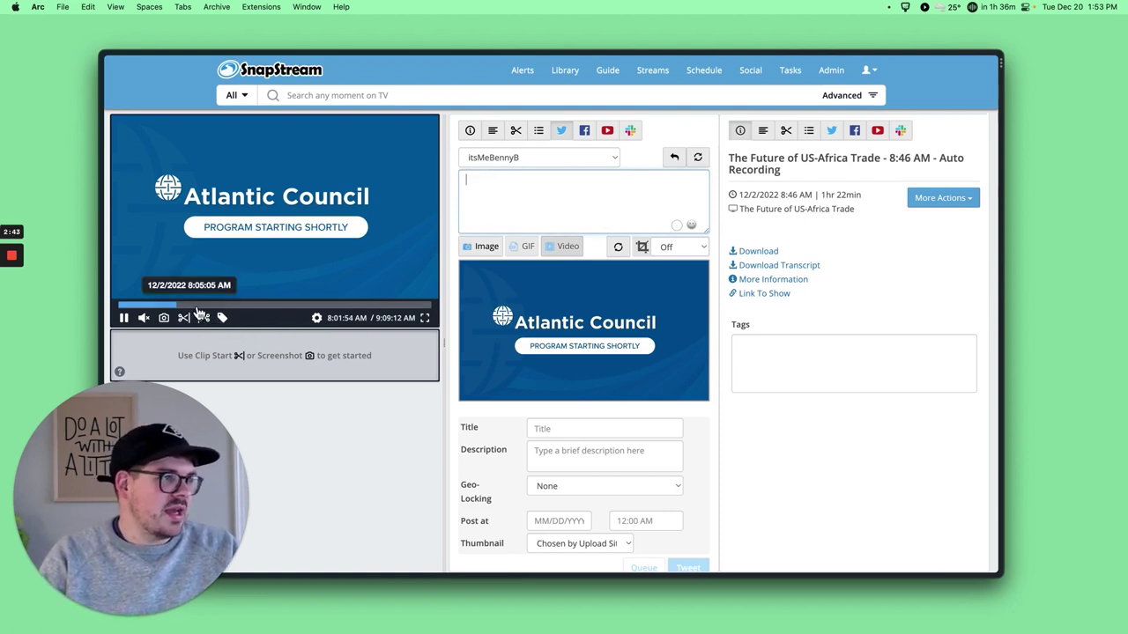
{"action": "left_click", "coordinate": [255, 314]}
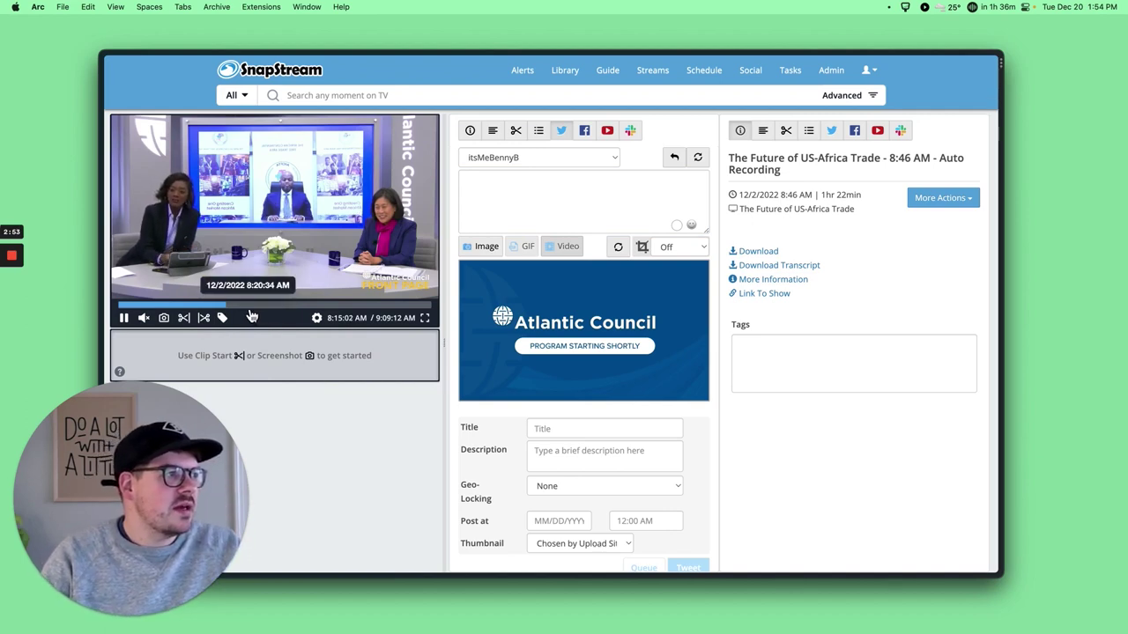
{"action": "mouse_move", "coordinate": [257, 312]}
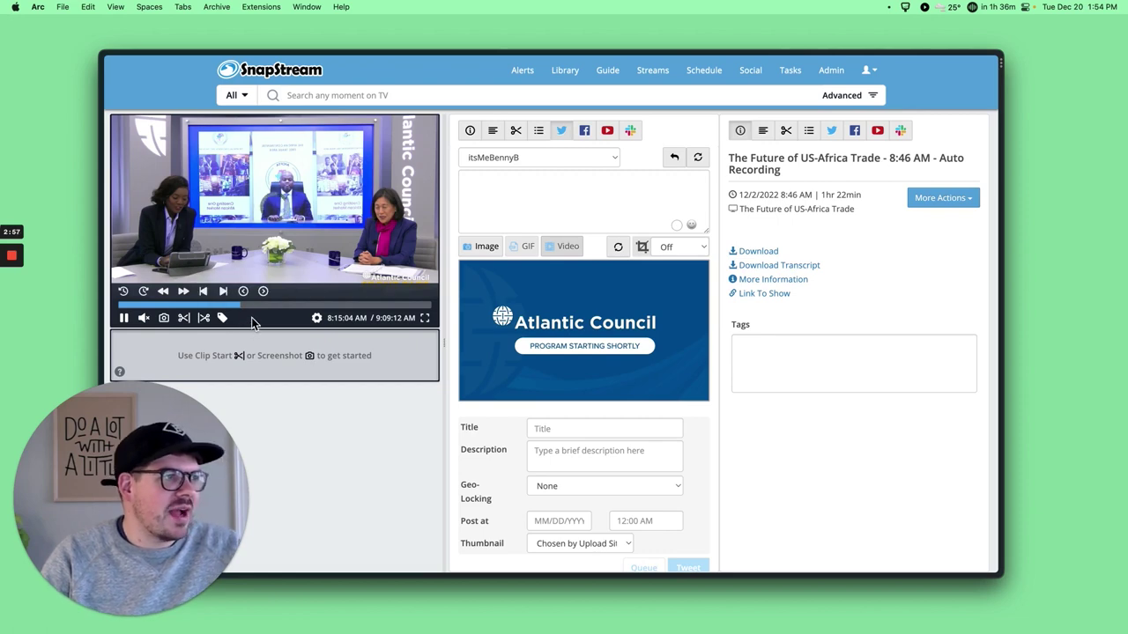
{"action": "left_click", "coordinate": [240, 304]}
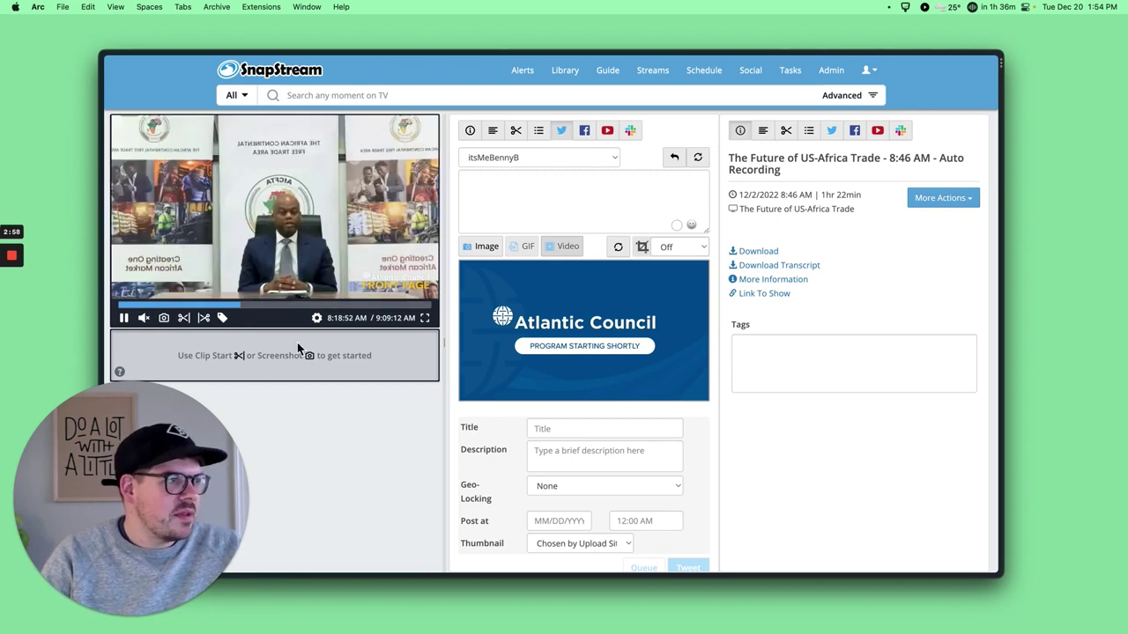
Mark a clip of about 10 seconds, from about 8:18:56 AM to 8:19:06 AM, replaying it from its start
{"action": "left_click", "coordinate": [184, 319]}
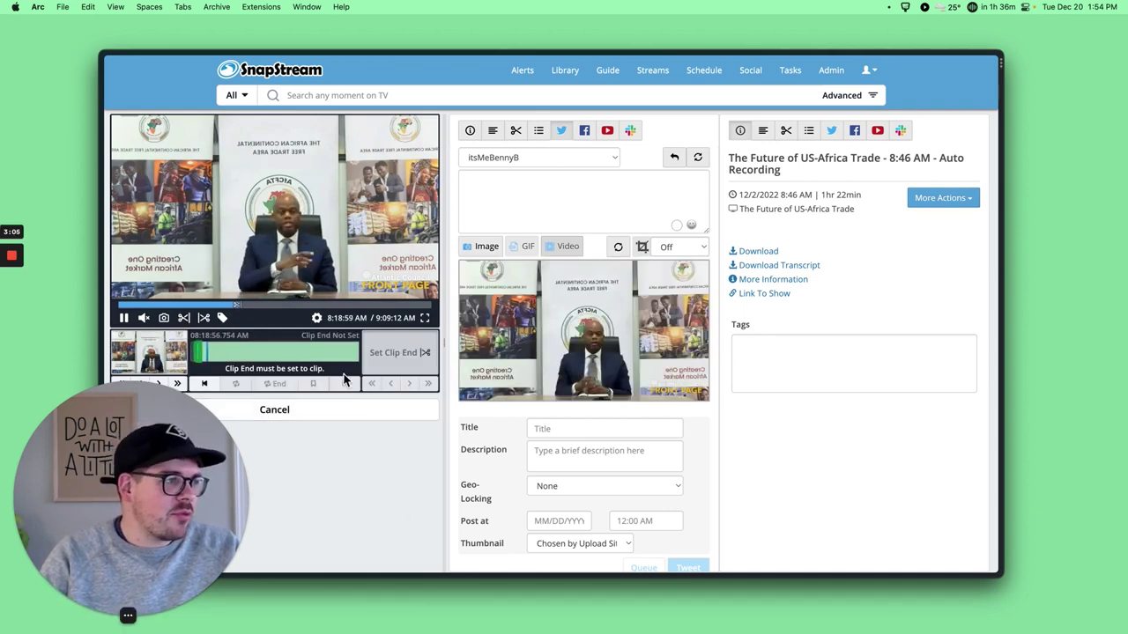
{"action": "left_click_drag", "start_coordinate": [143, 486], "coordinate": [869, 478]}
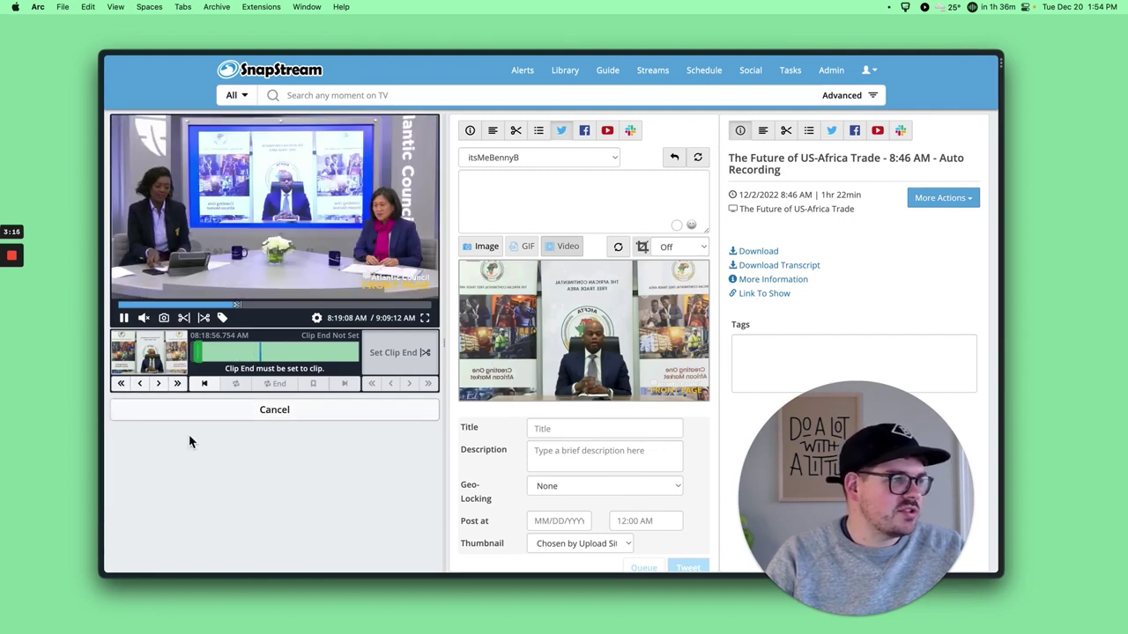
{"action": "left_click", "coordinate": [203, 389]}
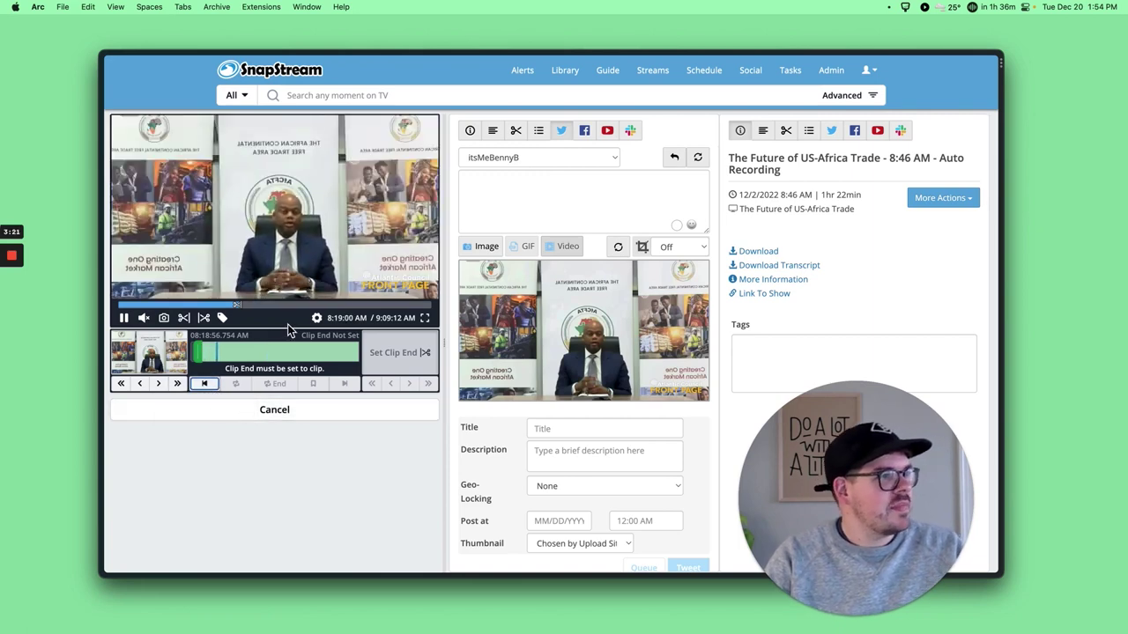
{"action": "left_click", "coordinate": [204, 321]}
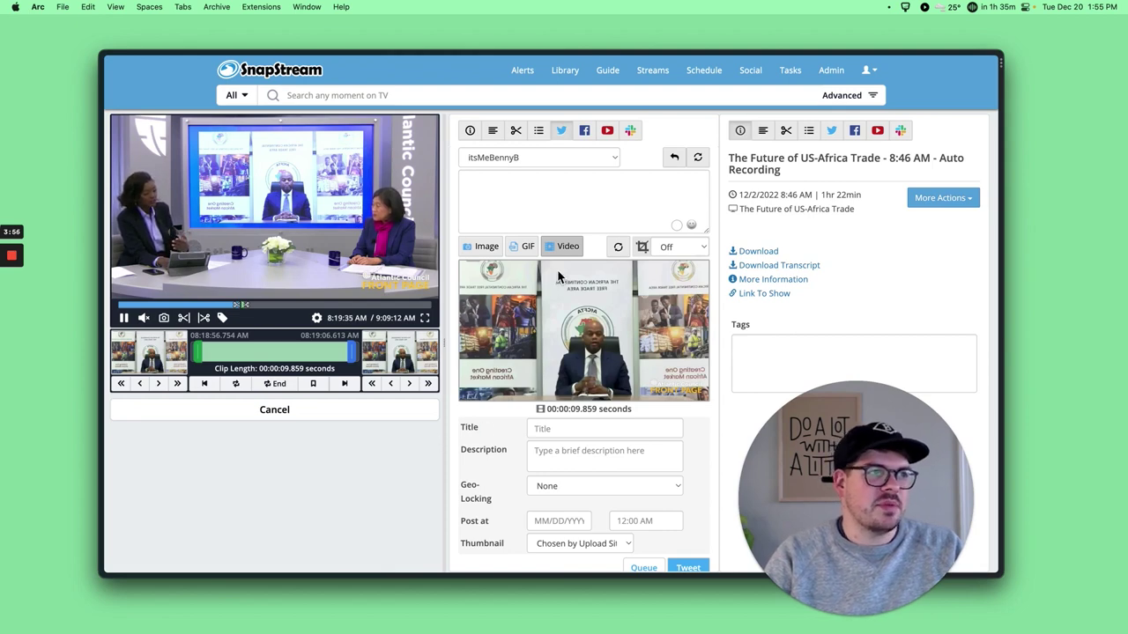
Enter "Tweet test!" as the tweet message for the marked video clip and review the posting options without sending it
{"action": "left_click", "coordinate": [547, 204]}
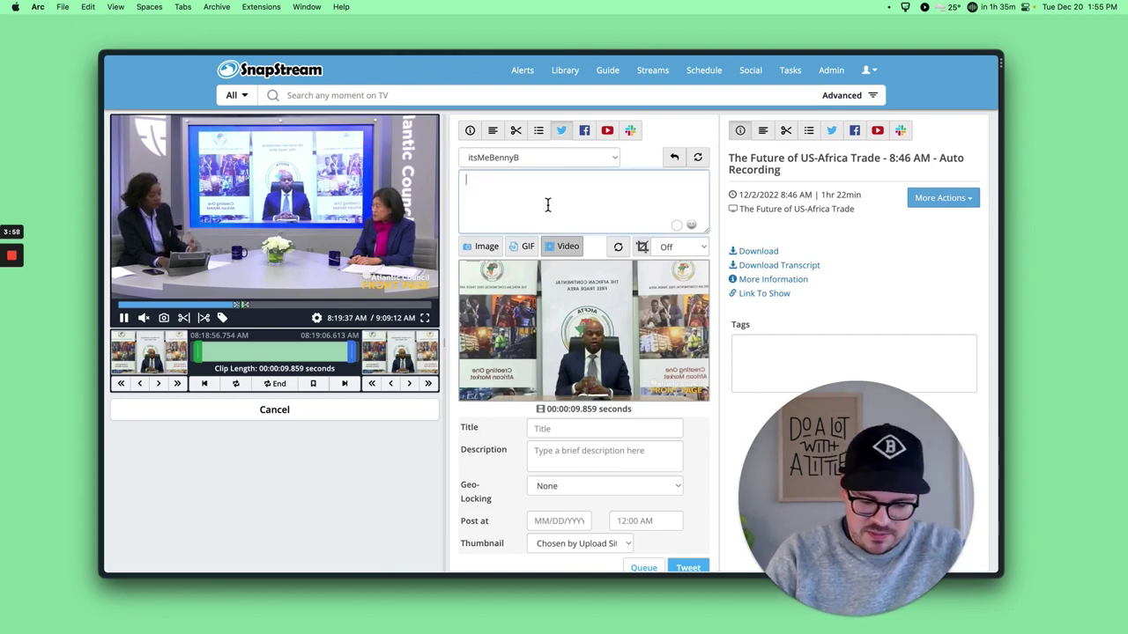
{"action": "type", "text": "Twee"}
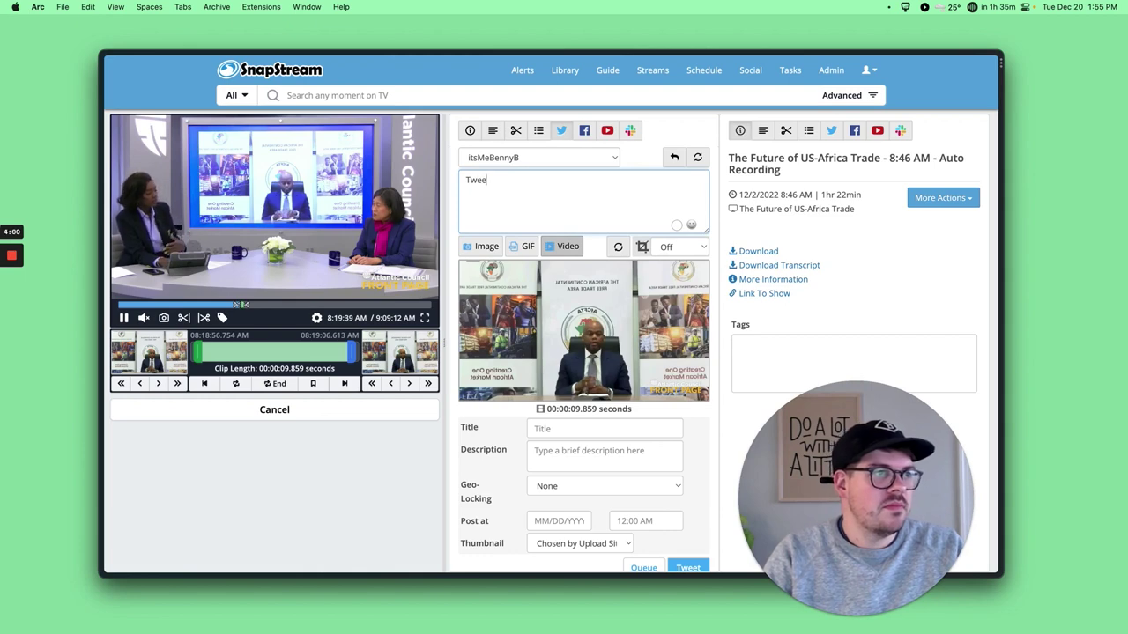
{"action": "type", "text": "t test!"}
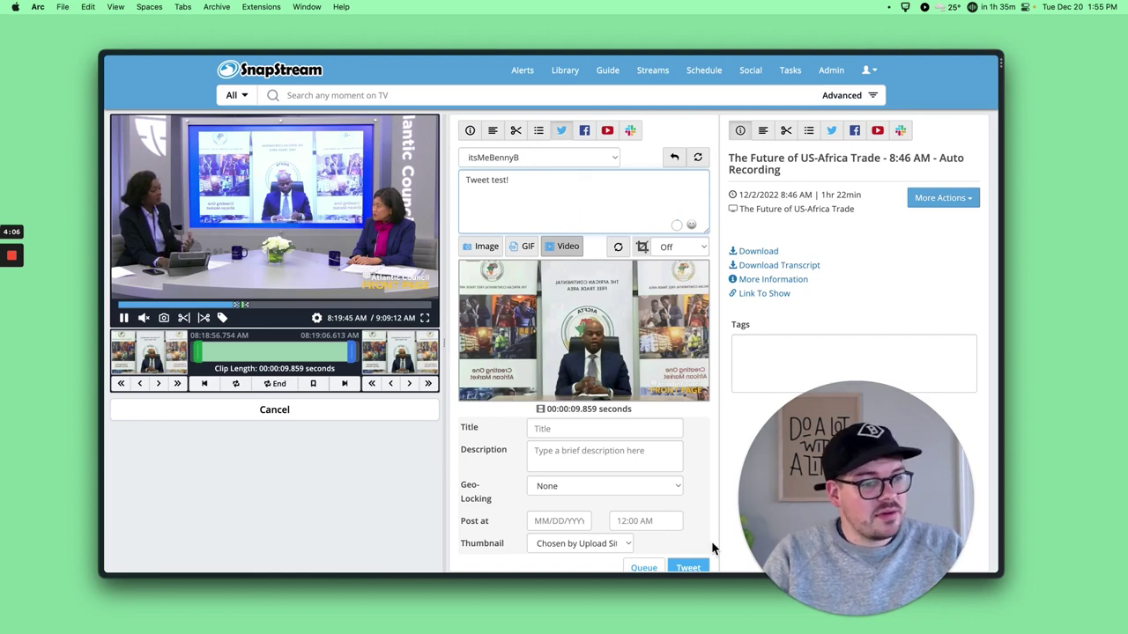
{"action": "scroll", "coordinate": [696, 542], "scroll_direction": "down", "scroll_amount": 1}
{"action": "scroll", "coordinate": [694, 536], "scroll_direction": "down", "scroll_amount": 1}
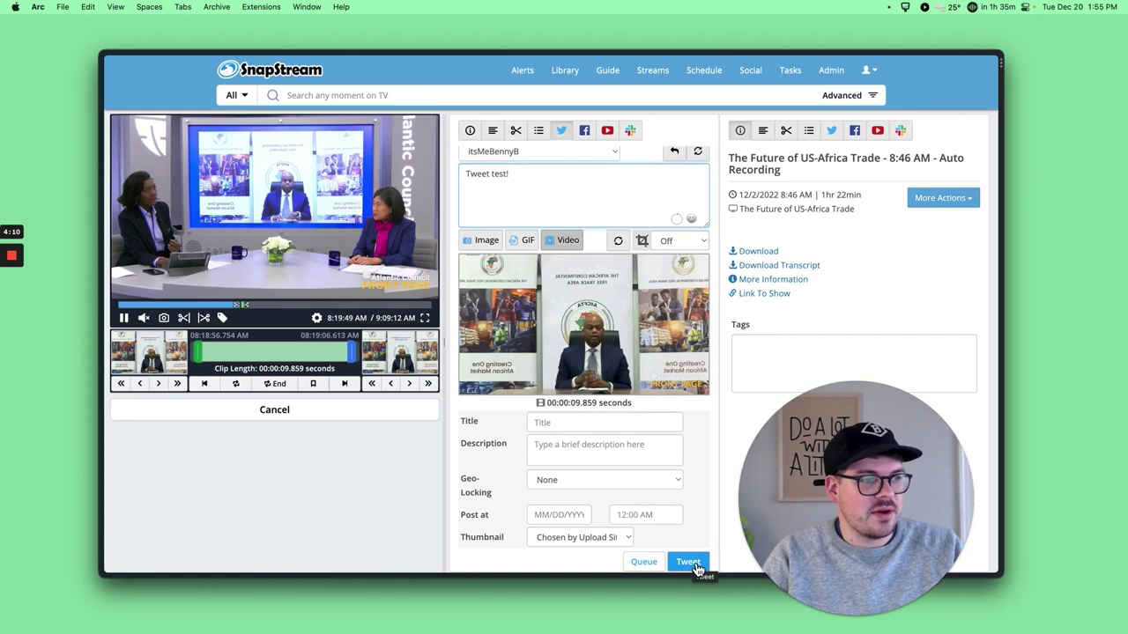
{"action": "scroll", "coordinate": [509, 465], "scroll_direction": "up", "scroll_amount": 1}
{"action": "scroll", "coordinate": [509, 465], "scroll_direction": "up", "scroll_amount": 1}
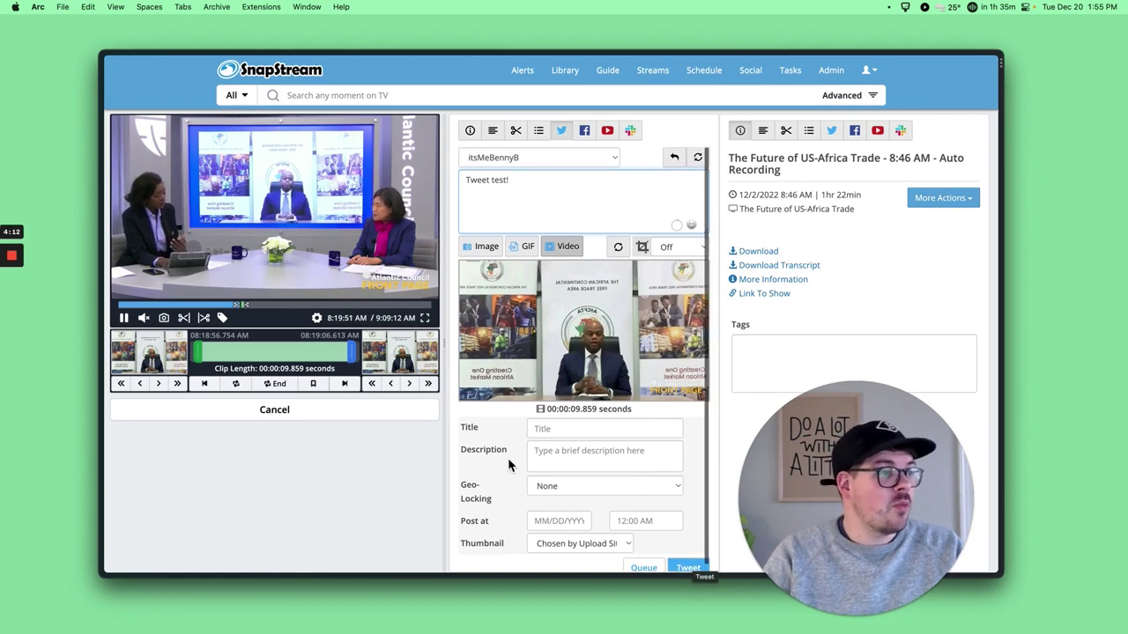
{"action": "left_click_drag", "start_coordinate": [819, 438], "coordinate": [79, 485]}
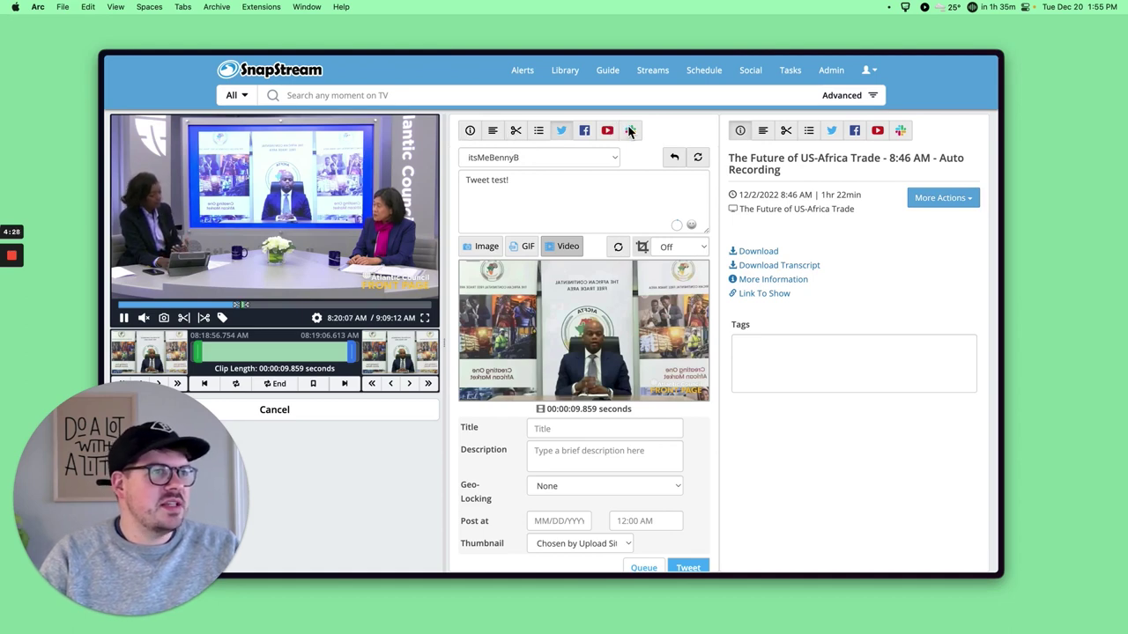
Open the clipping form, discard the current clip selection, and mark a new clip from about 8:20:18 AM to 8:20:32 AM
{"action": "left_click", "coordinate": [518, 132]}
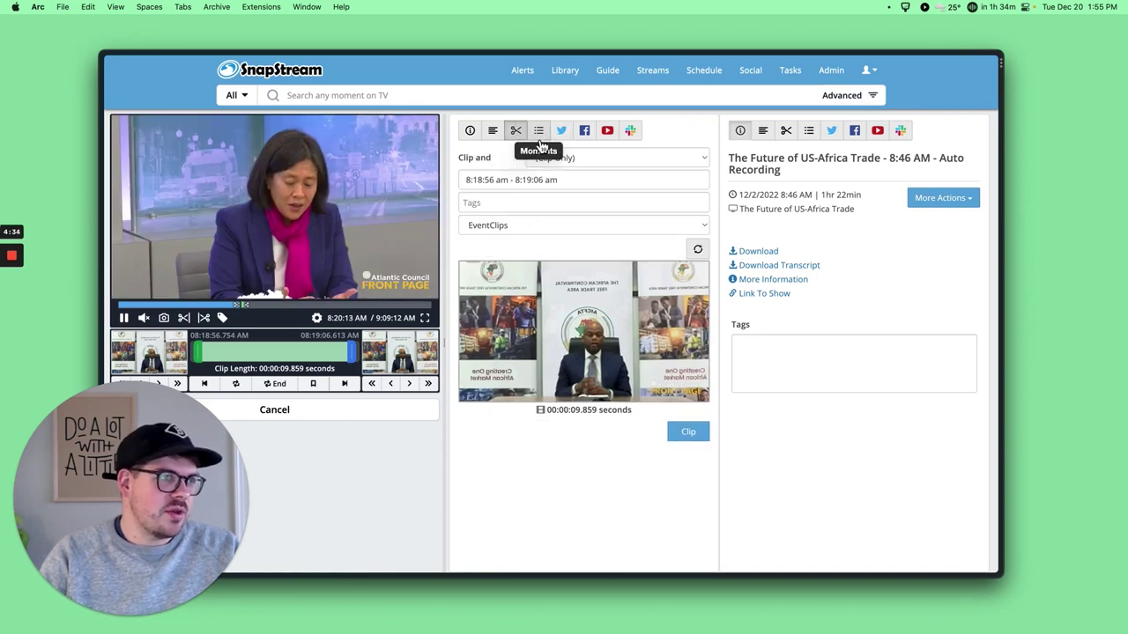
{"action": "left_click", "coordinate": [276, 416]}
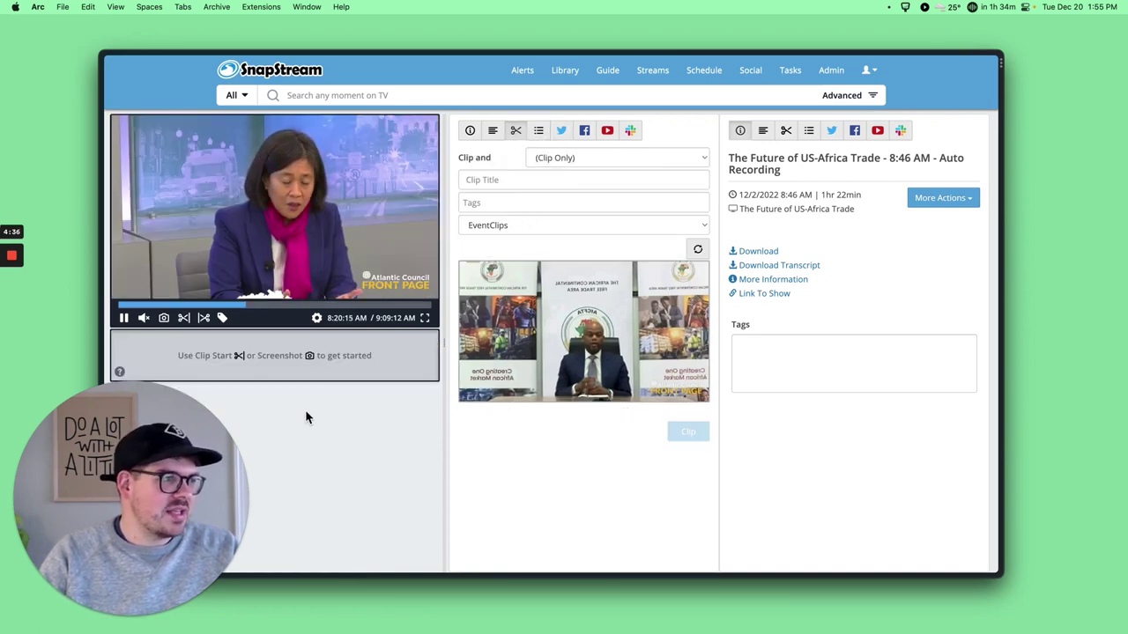
{"action": "left_click", "coordinate": [184, 319]}
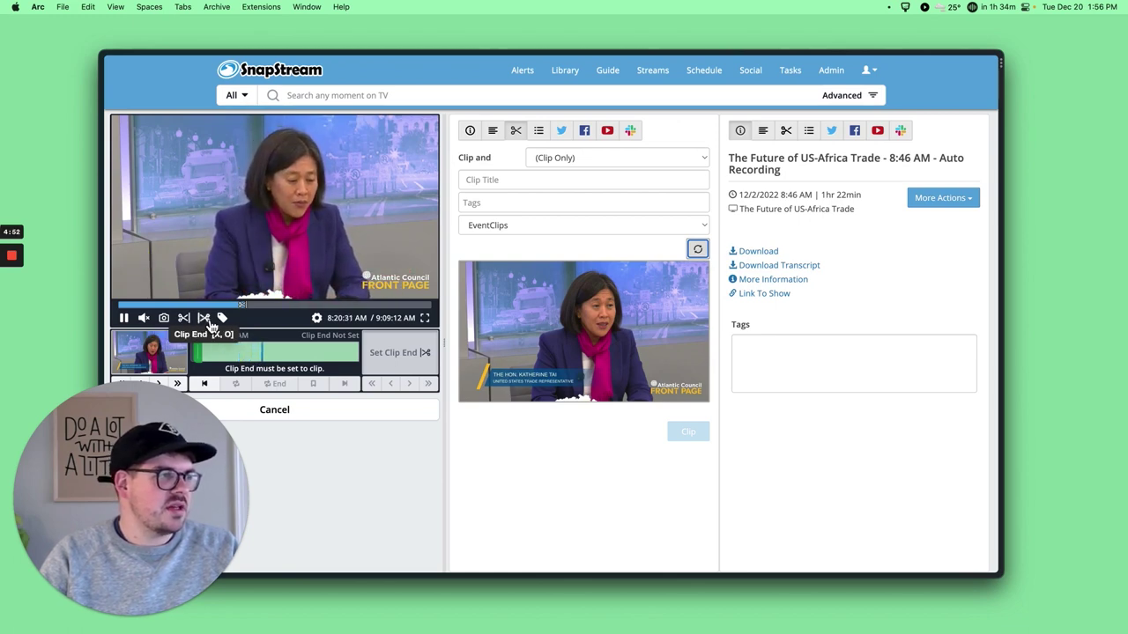
{"action": "left_click", "coordinate": [209, 323]}
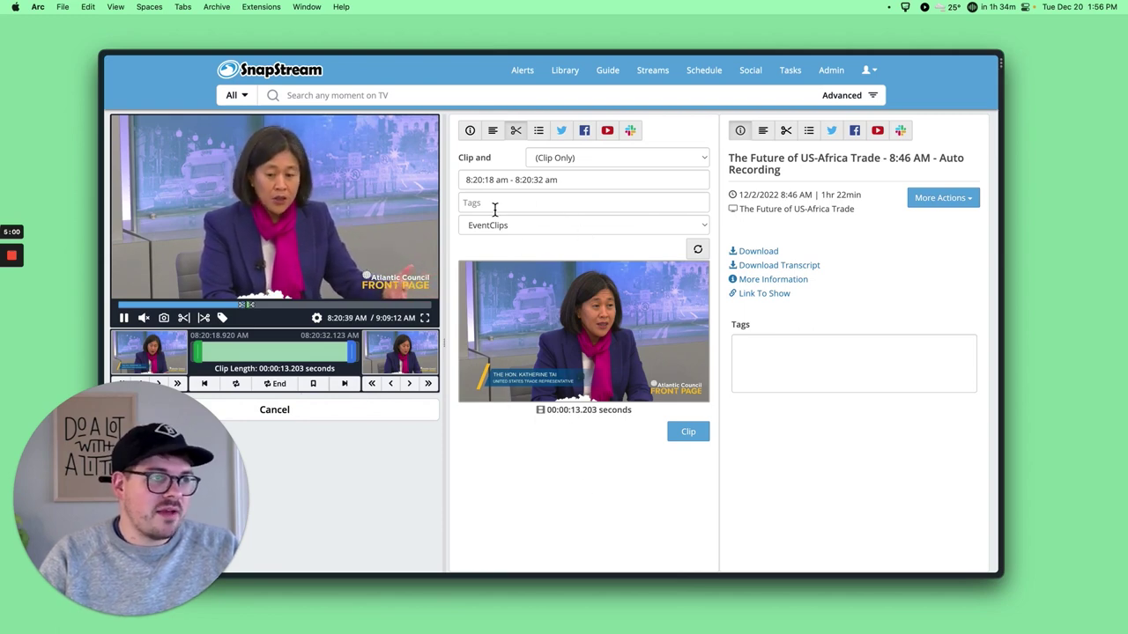
Title the clip "Test Title", keep the clipping action as Clip Only, and create the clip in EventClips
{"action": "left_click", "coordinate": [564, 159]}
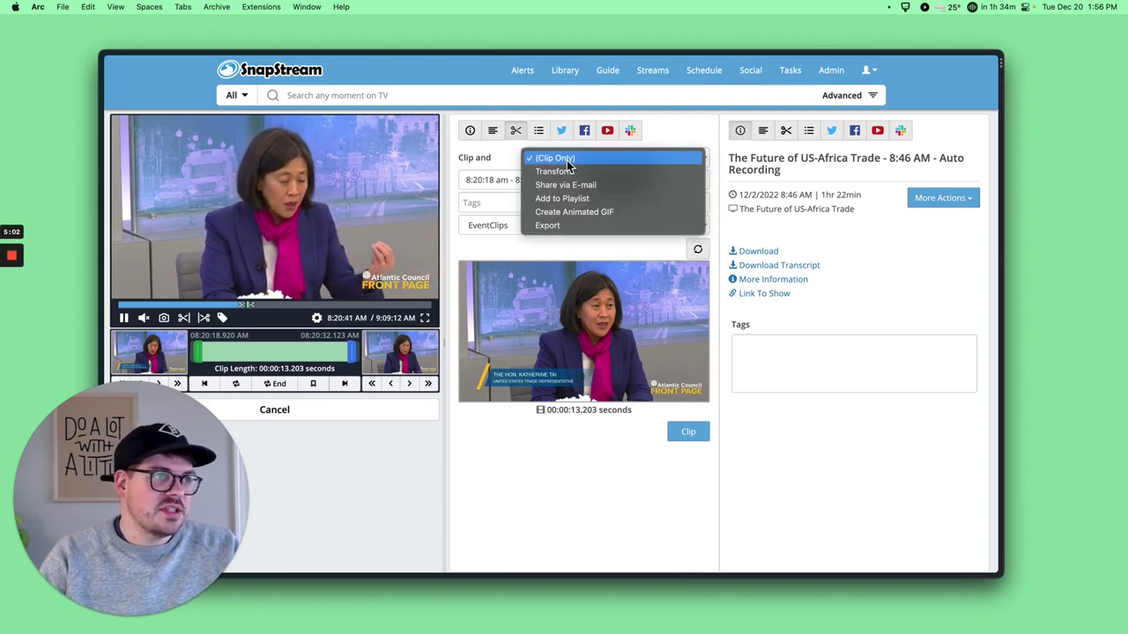
{"action": "left_click", "coordinate": [507, 245]}
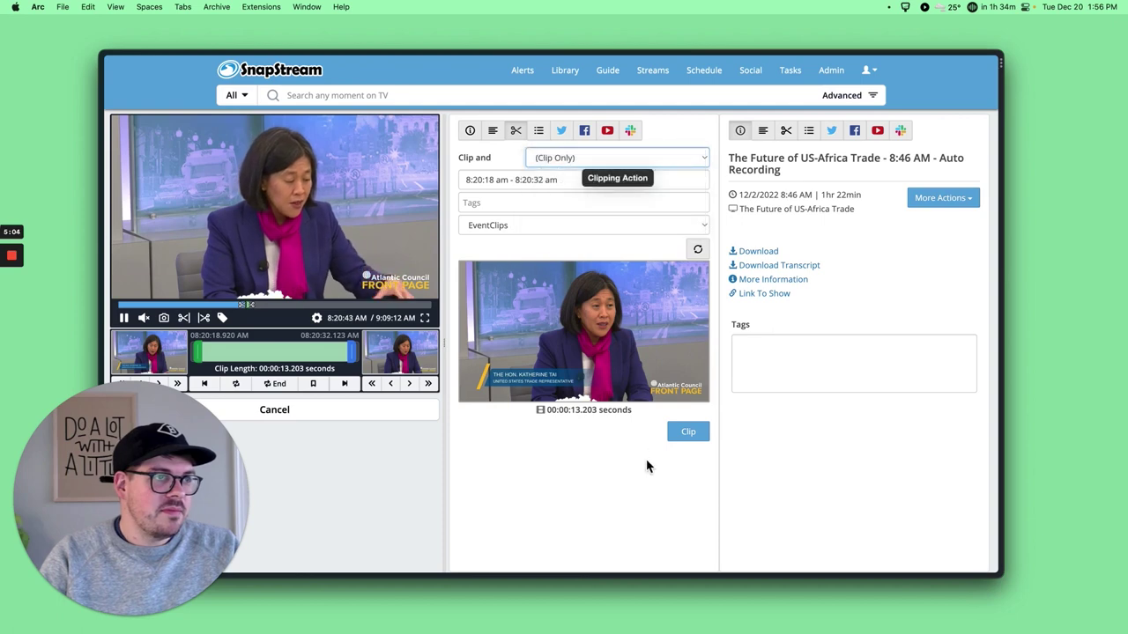
{"action": "triple_click", "coordinate": [506, 179]}
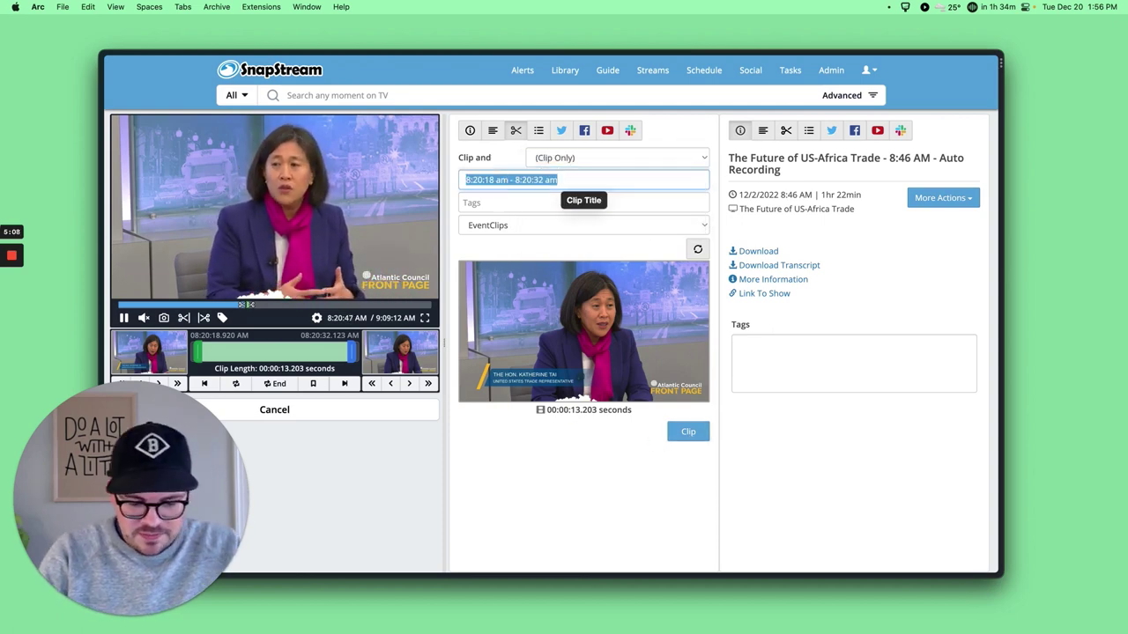
{"action": "type", "text": "Test Title"}
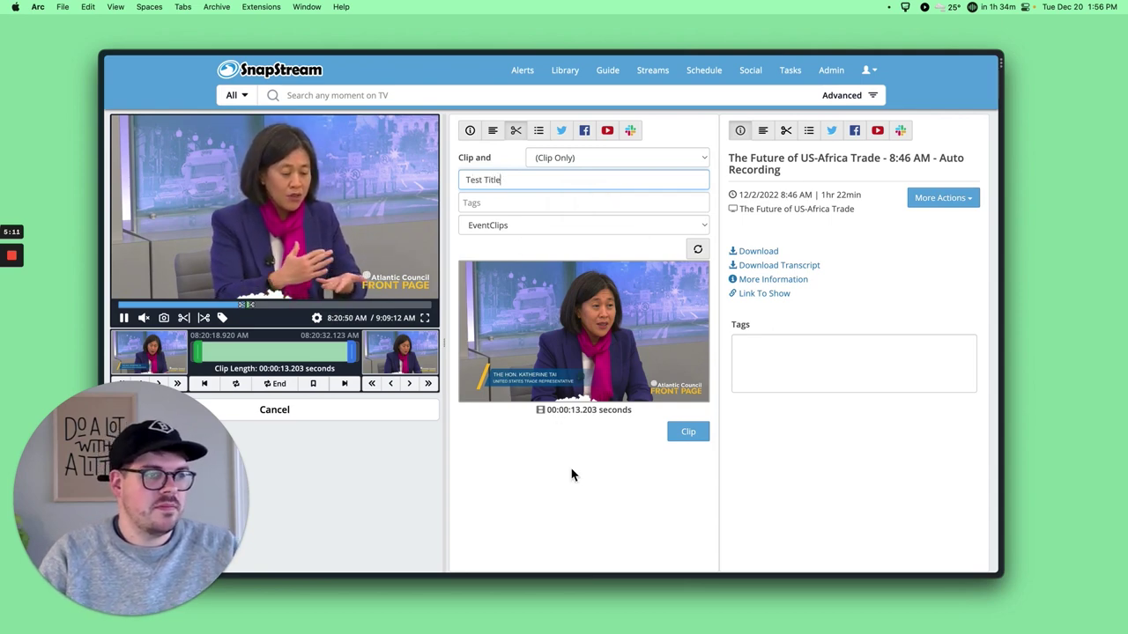
{"action": "left_click", "coordinate": [711, 435]}
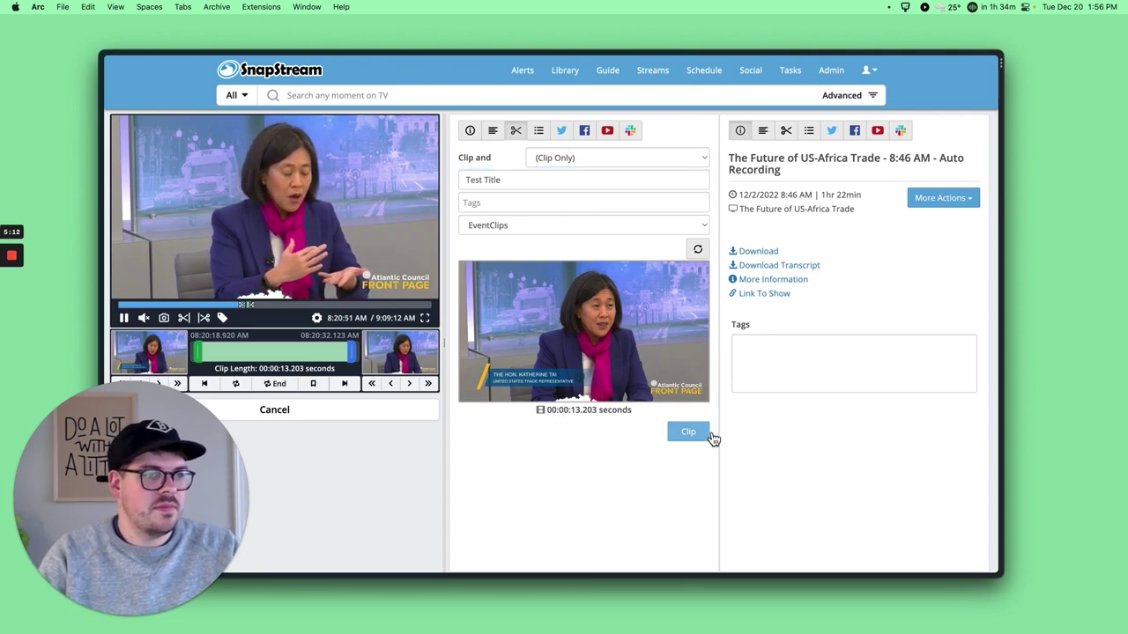
{"action": "left_click", "coordinate": [709, 436]}
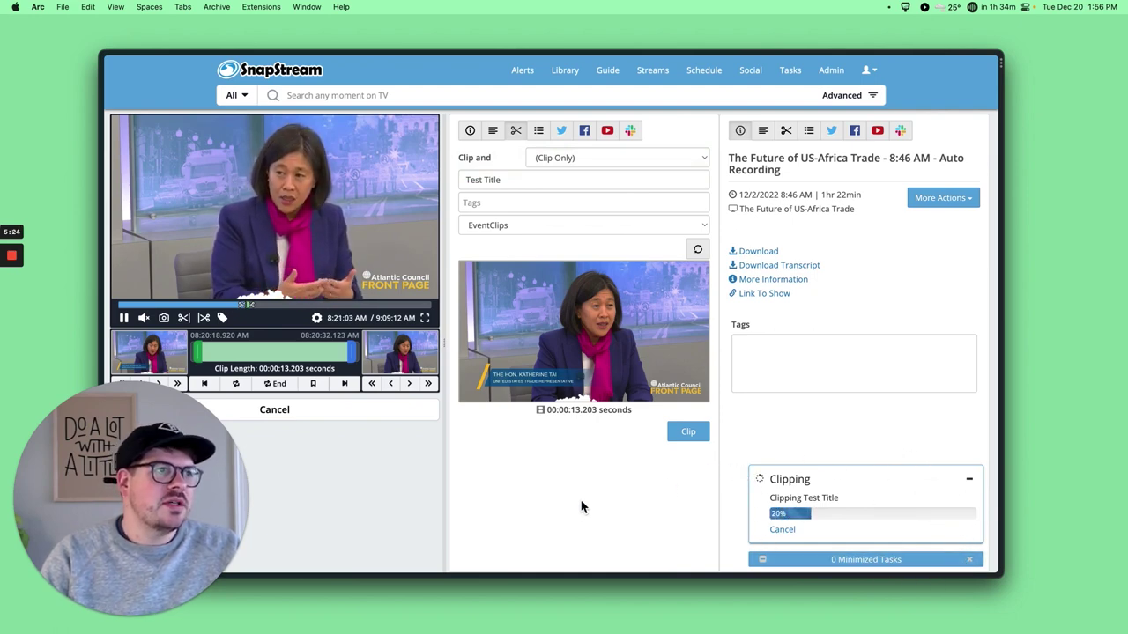
Open the recording's Moments list and widen the video player pane
{"action": "left_click", "coordinate": [539, 132]}
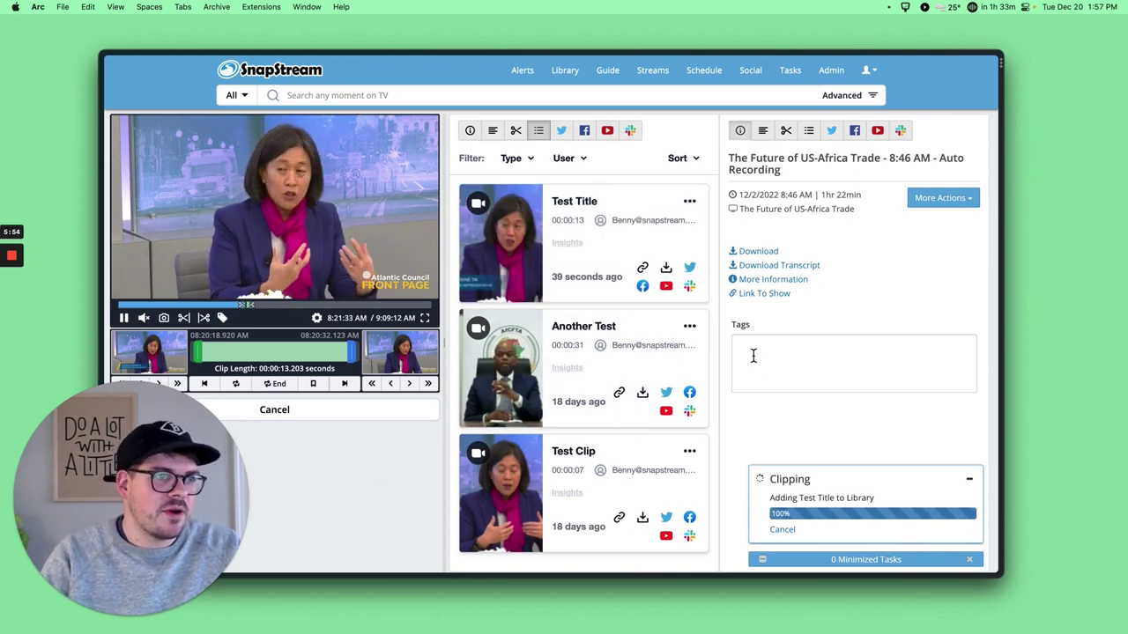
{"action": "left_click_drag", "start_coordinate": [450, 346], "coordinate": [633, 336]}
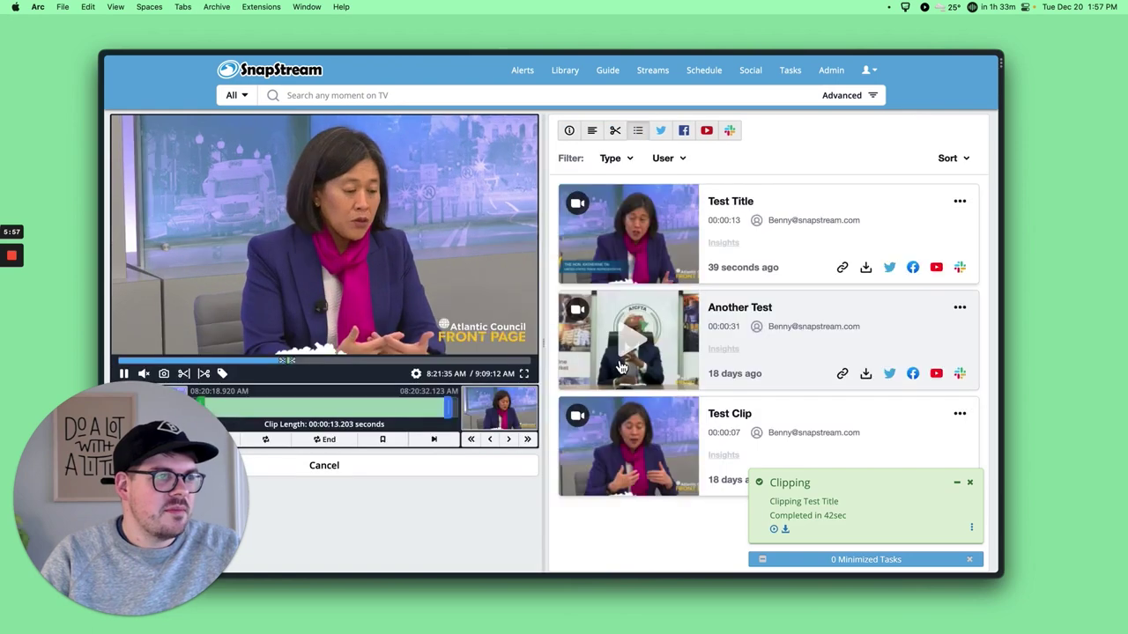
Examine the Twitter sharing form for the Test Title moment and go back to the Moments list
{"action": "left_click", "coordinate": [891, 269]}
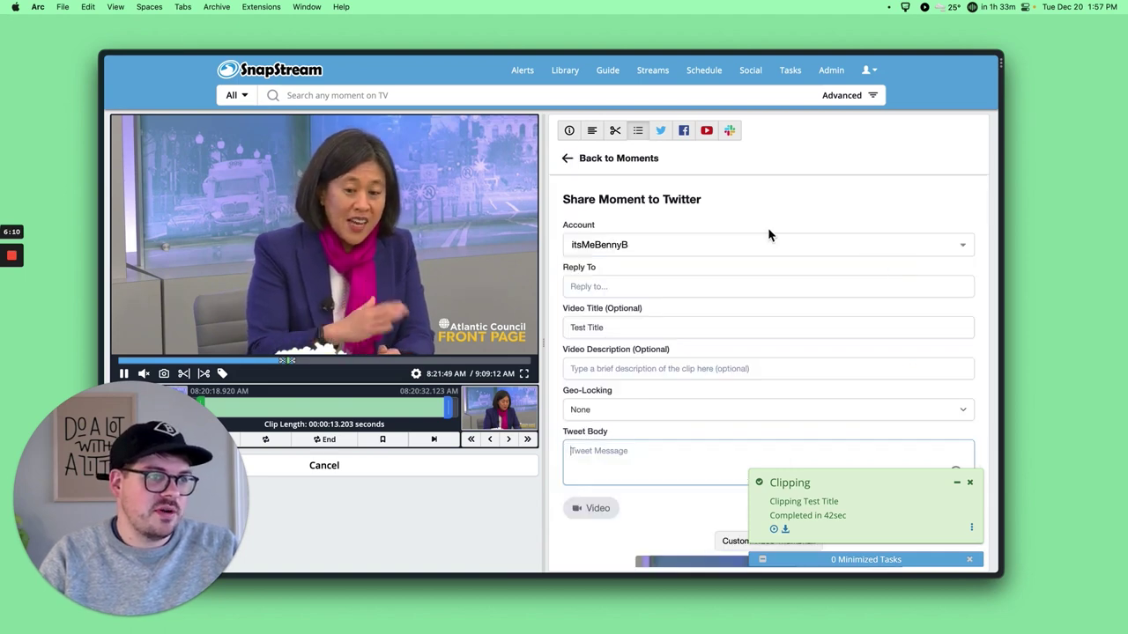
{"action": "left_click", "coordinate": [596, 448]}
{"action": "scroll", "coordinate": [597, 450], "scroll_direction": "down", "scroll_amount": 3}
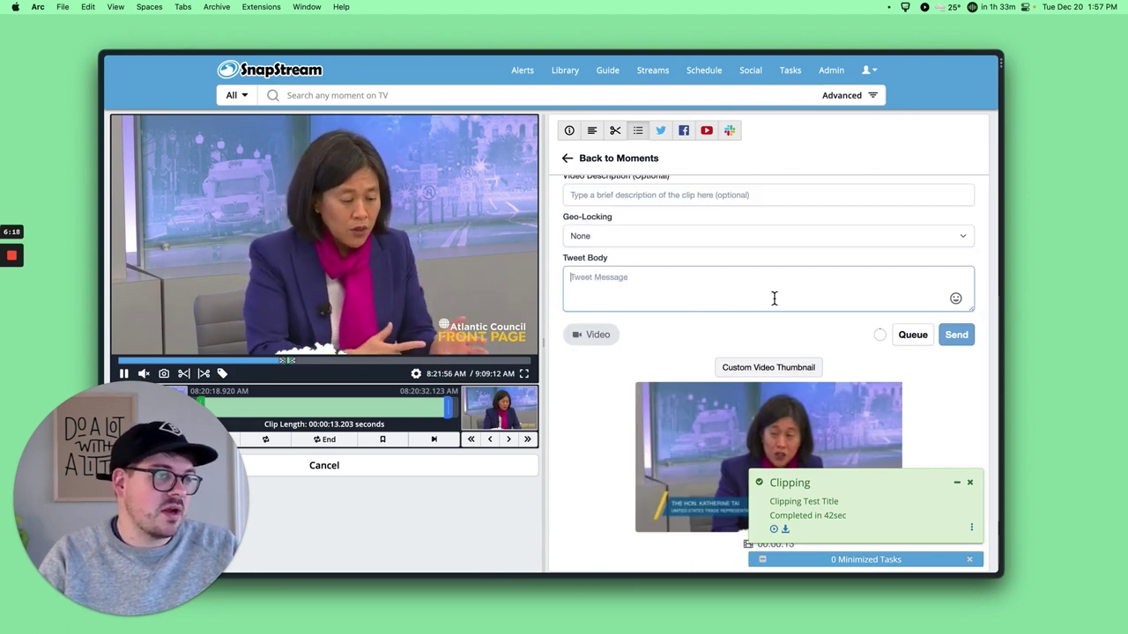
{"action": "scroll", "coordinate": [633, 293], "scroll_direction": "up", "scroll_amount": 3}
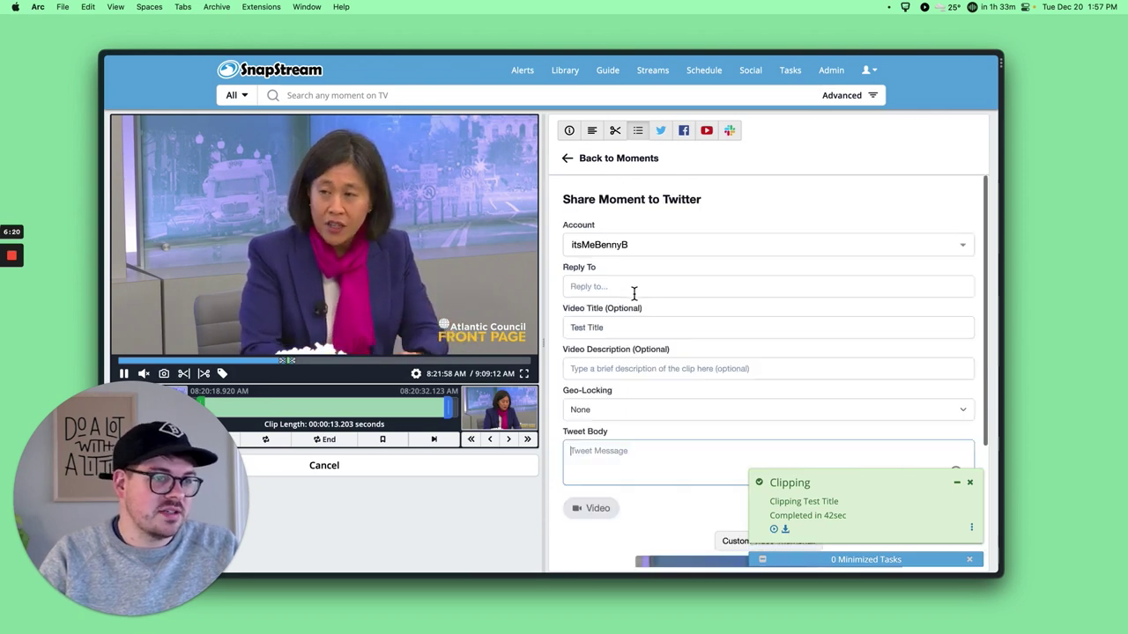
{"action": "left_click", "coordinate": [617, 162]}
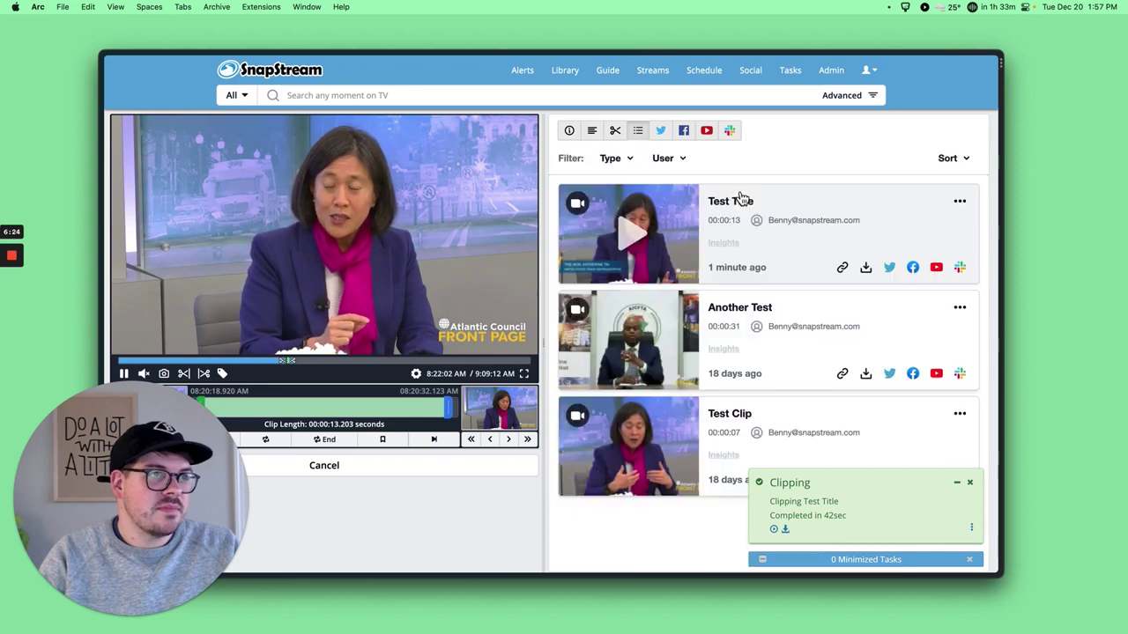